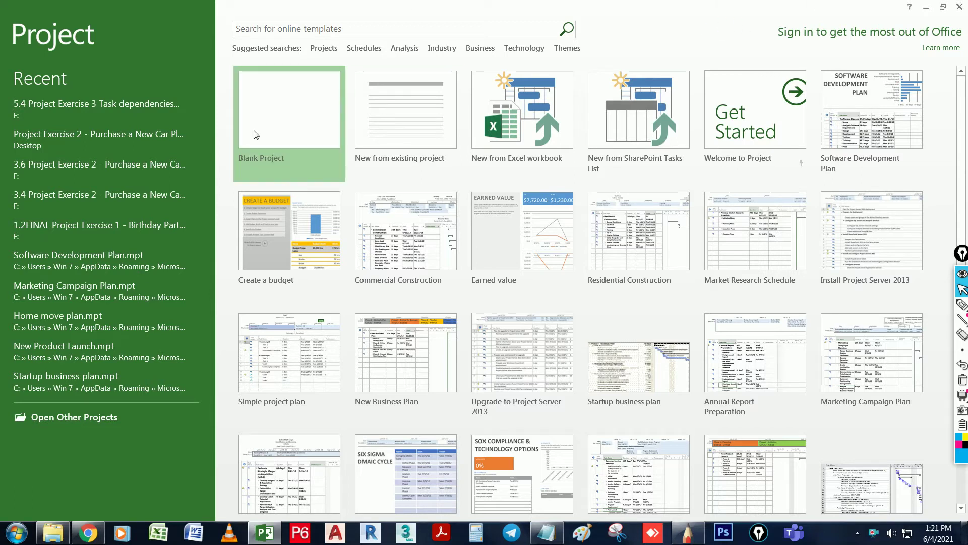
Create a new blank project
{"action": "left_click", "coordinate": [307, 116]}
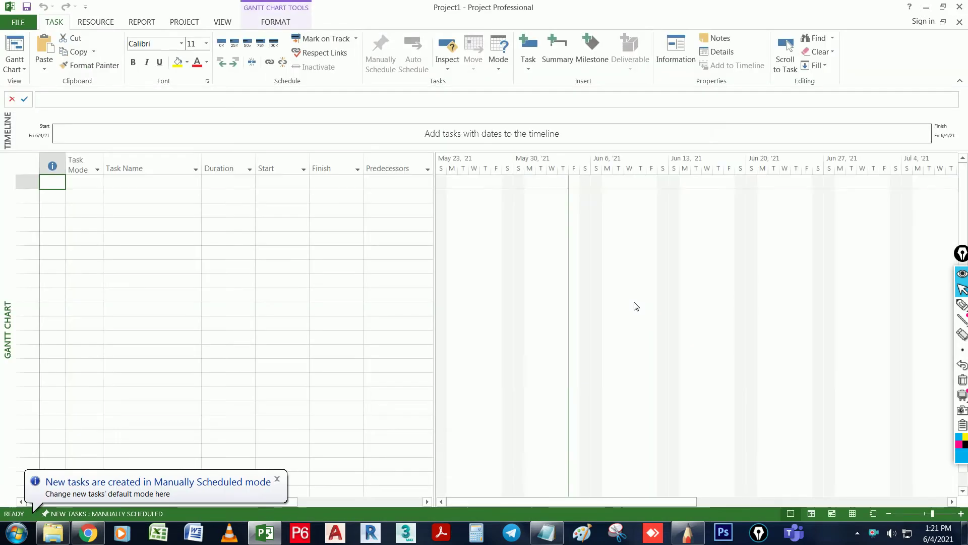
{"action": "mouse_move", "coordinate": [963, 456]}
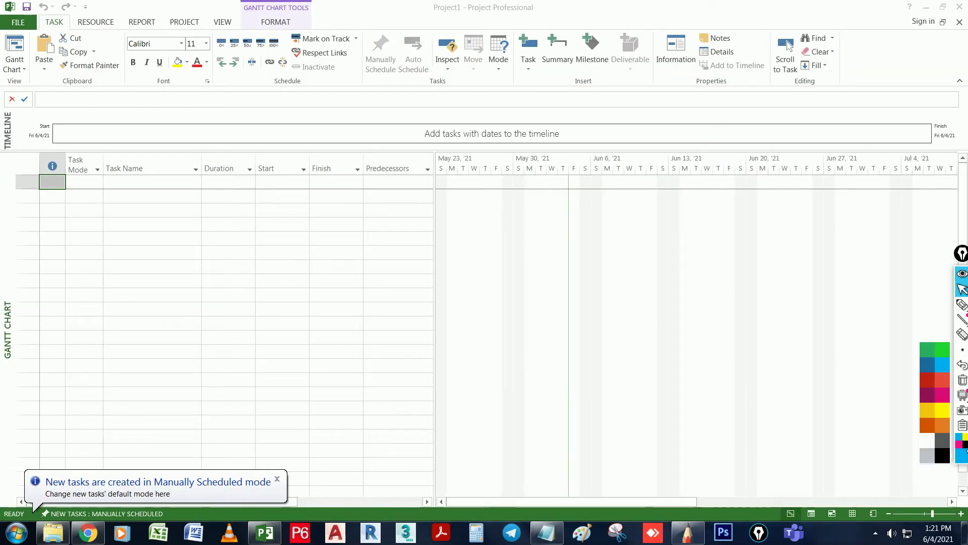
{"action": "left_click", "coordinate": [963, 304]}
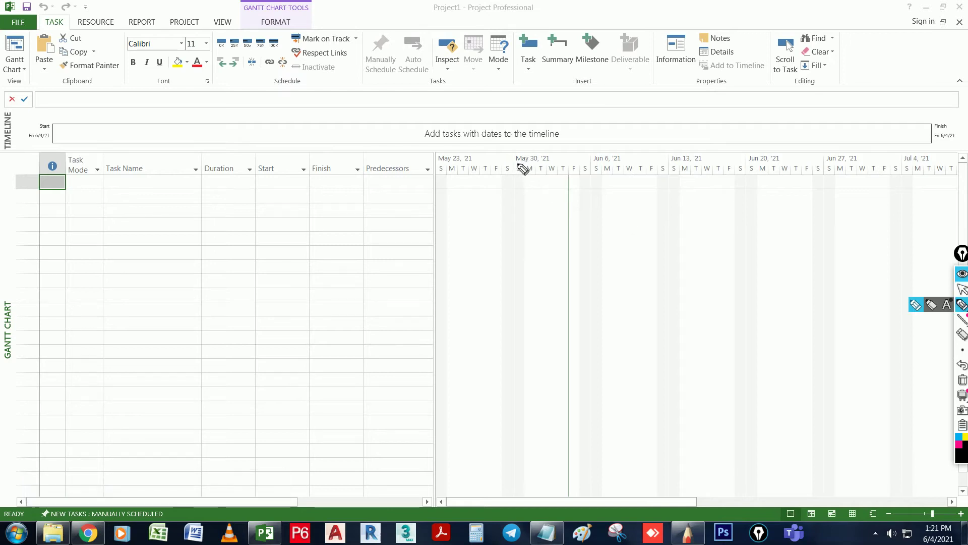
{"action": "mouse_move", "coordinate": [503, 161]}
{"action": "left_mouse_down"}
{"action": "mouse_move", "coordinate": [526, 167]}
{"action": "mouse_move", "coordinate": [526, 254]}
{"action": "mouse_move", "coordinate": [507, 255]}
{"action": "mouse_move", "coordinate": [510, 169]}
{"action": "left_mouse_up"}
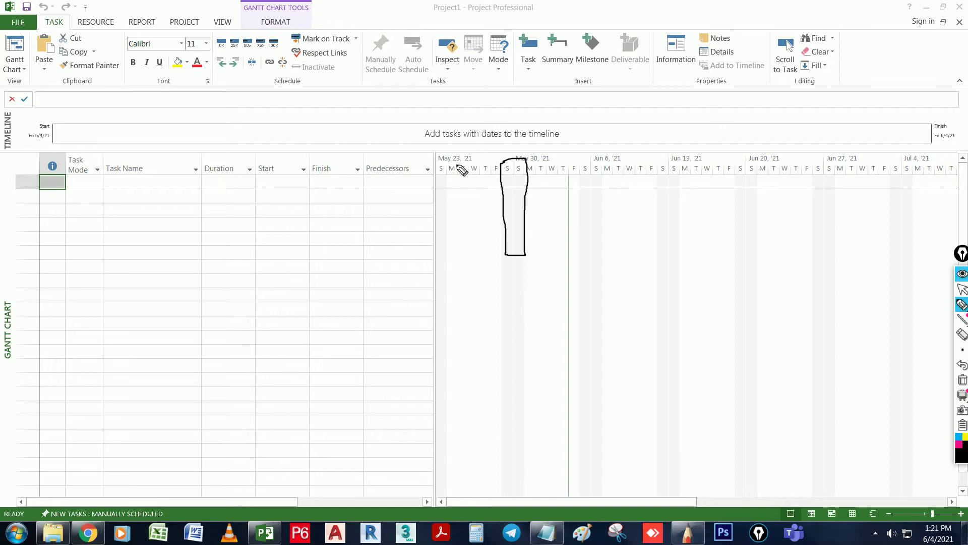
{"action": "mouse_move", "coordinate": [457, 164]}
{"action": "left_mouse_down"}
{"action": "mouse_move", "coordinate": [482, 165]}
{"action": "mouse_move", "coordinate": [480, 256]}
{"action": "left_mouse_up"}
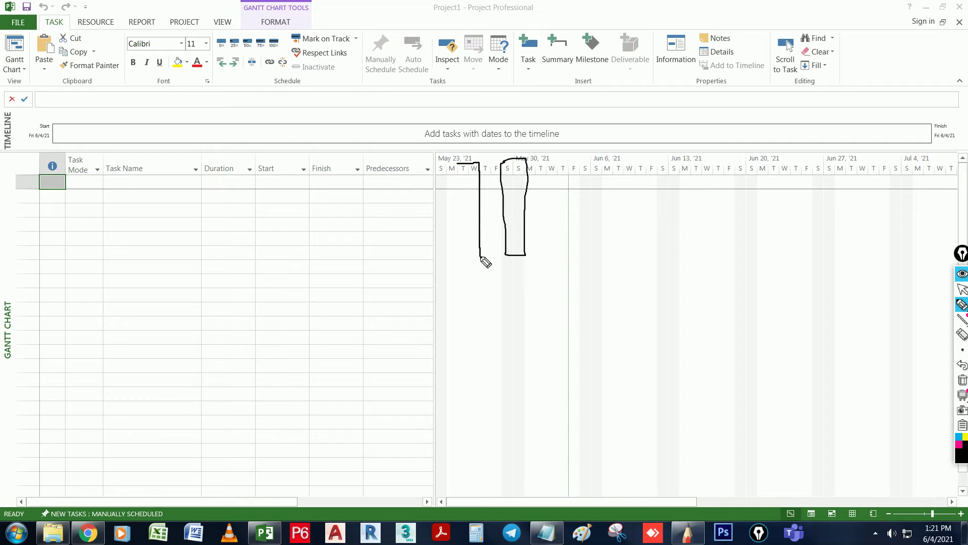
{"action": "mouse_move", "coordinate": [460, 164]}
{"action": "left_mouse_down"}
{"action": "mouse_move", "coordinate": [460, 254]}
{"action": "mouse_move", "coordinate": [480, 253]}
{"action": "left_mouse_up"}
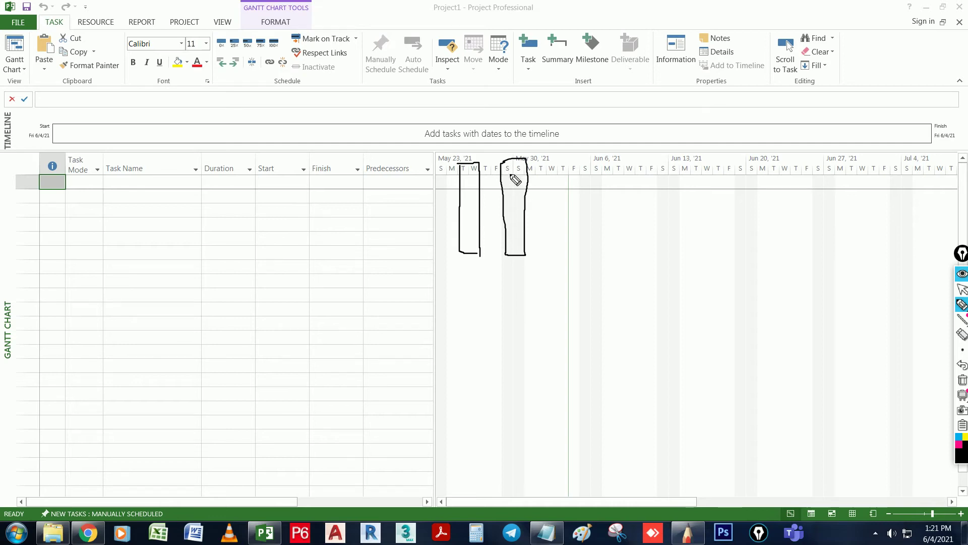
{"action": "left_click_drag", "start_coordinate": [510, 182], "coordinate": [520, 178]}
{"action": "mouse_move", "coordinate": [510, 215]}
{"action": "left_mouse_down"}
{"action": "mouse_move", "coordinate": [512, 225]}
{"action": "mouse_move", "coordinate": [522, 206]}
{"action": "left_mouse_up"}
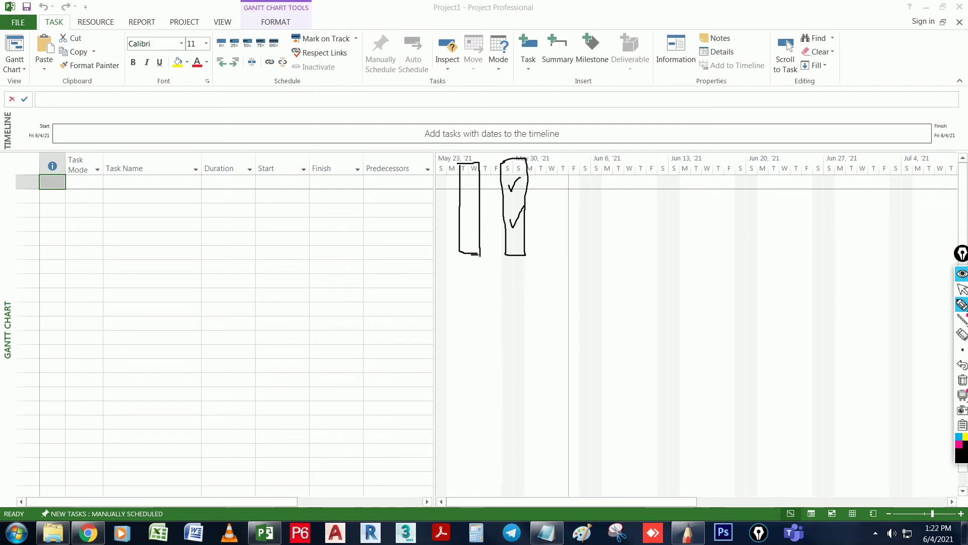
{"action": "left_click", "coordinate": [962, 289]}
{"action": "left_click", "coordinate": [962, 304]}
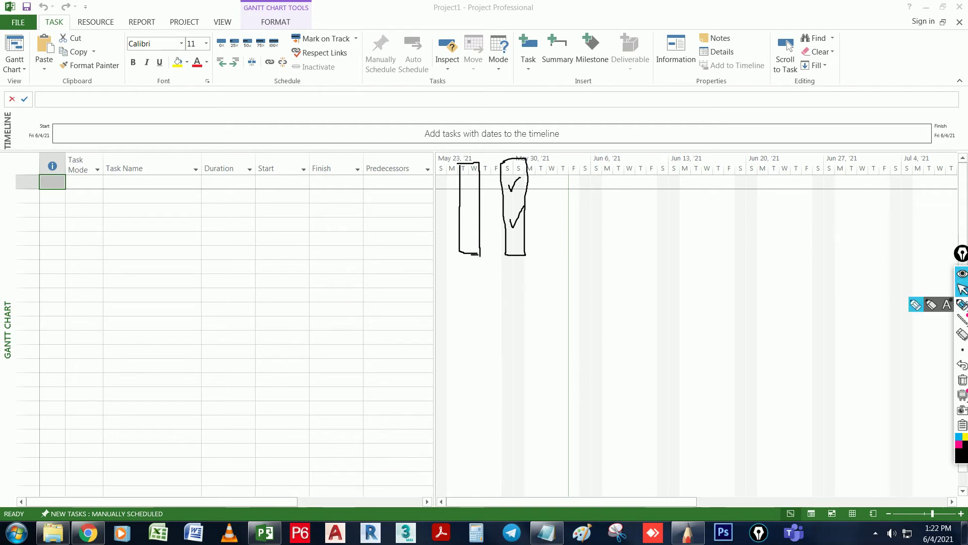
{"action": "left_click", "coordinate": [960, 447]}
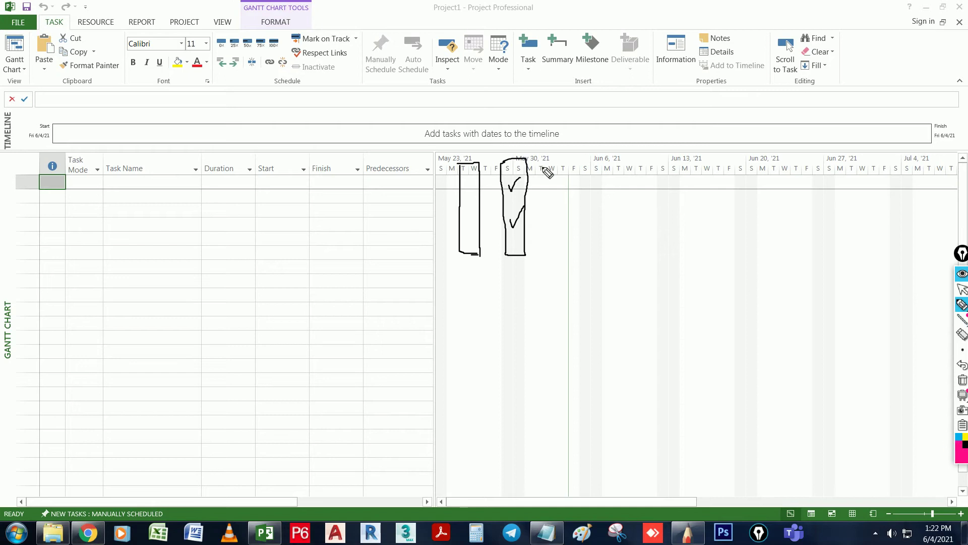
{"action": "mouse_move", "coordinate": [510, 182]}
{"action": "left_mouse_down"}
{"action": "mouse_move", "coordinate": [519, 180]}
{"action": "mouse_move", "coordinate": [515, 226]}
{"action": "left_mouse_up"}
{"action": "mouse_move", "coordinate": [522, 274]}
{"action": "left_mouse_down"}
{"action": "mouse_move", "coordinate": [508, 273]}
{"action": "mouse_move", "coordinate": [507, 296]}
{"action": "mouse_move", "coordinate": [522, 277]}
{"action": "mouse_move", "coordinate": [518, 286]}
{"action": "mouse_move", "coordinate": [482, 283]}
{"action": "mouse_move", "coordinate": [485, 291]}
{"action": "left_mouse_up"}
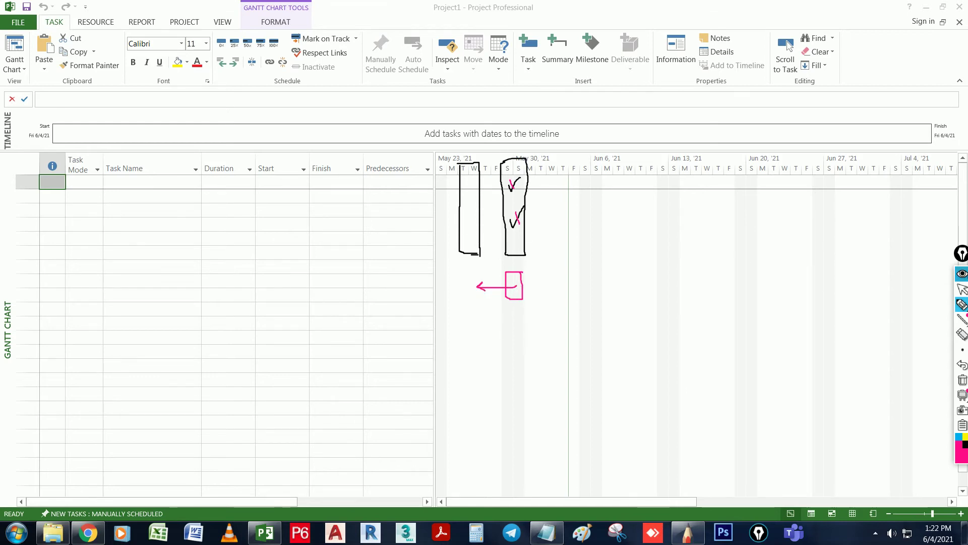
{"action": "left_click", "coordinate": [962, 289]}
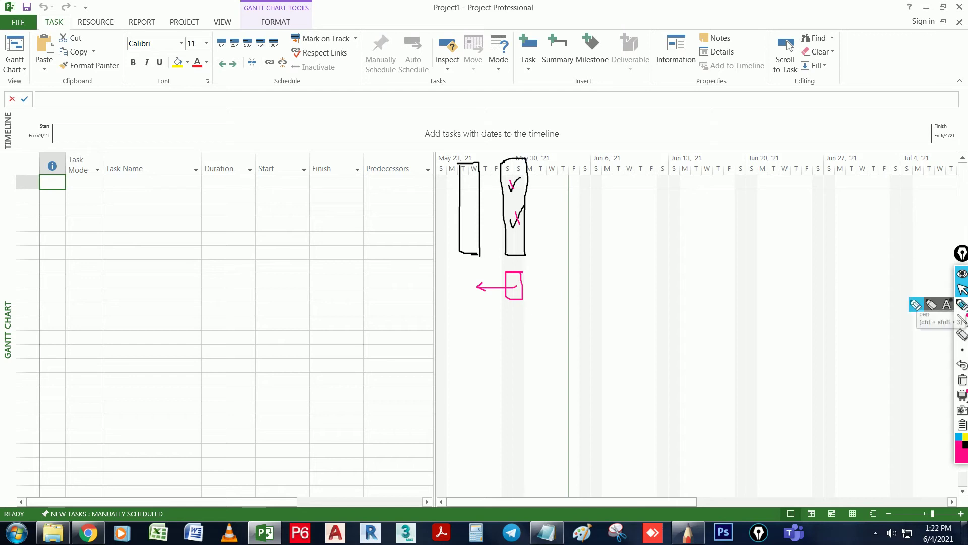
Open the details of the default work week in the Standard project calendar's working time settings
{"action": "left_click", "coordinate": [185, 23]}
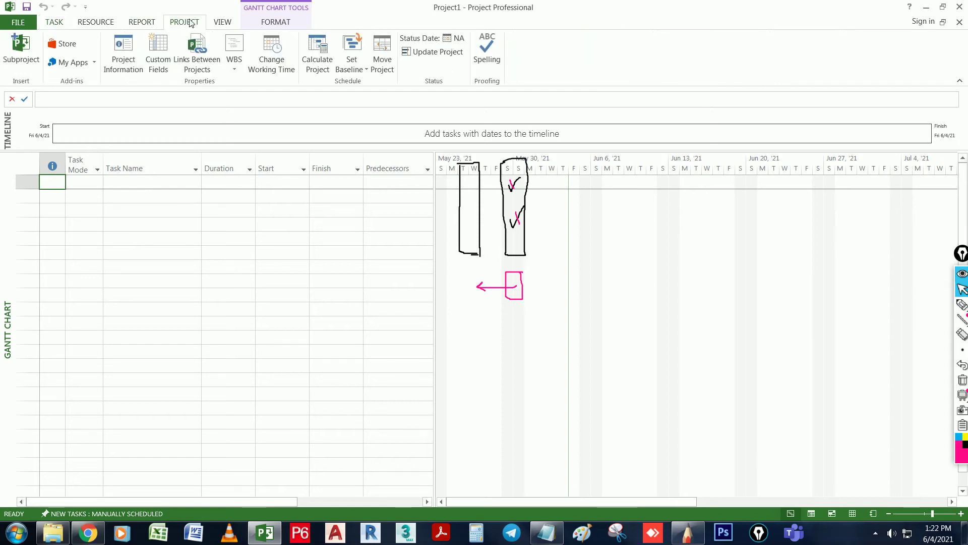
{"action": "left_click", "coordinate": [286, 55]}
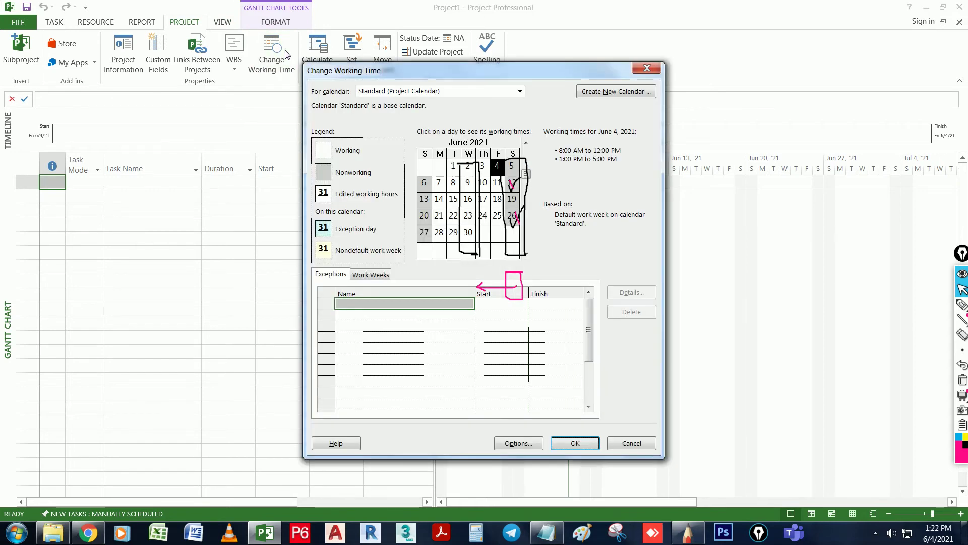
{"action": "left_click_drag", "start_coordinate": [341, 74], "coordinate": [176, 76]}
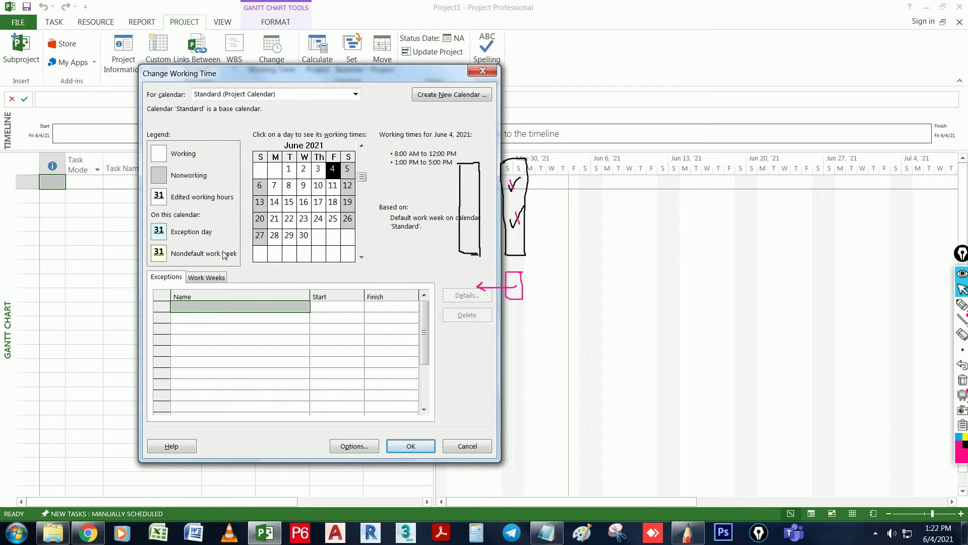
{"action": "left_click", "coordinate": [211, 280]}
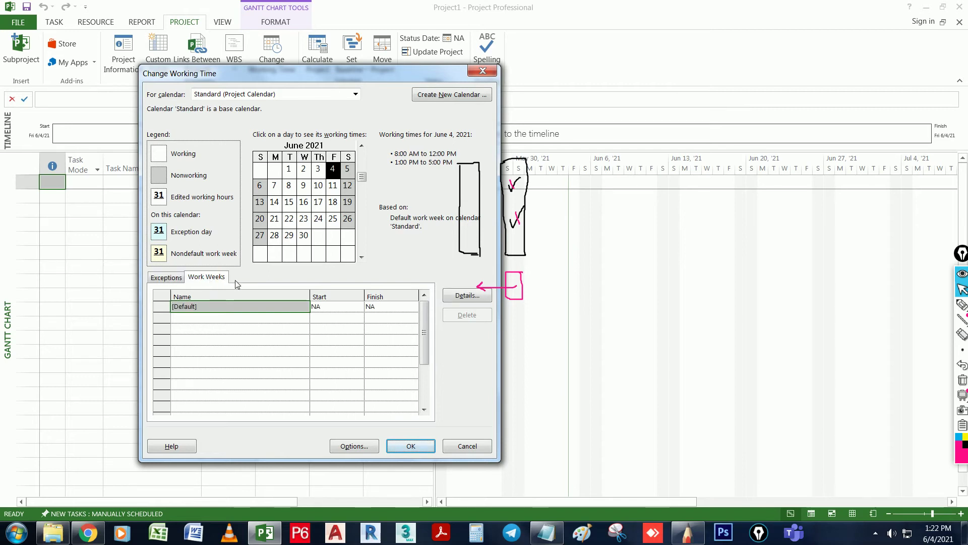
{"action": "left_click", "coordinate": [456, 297]}
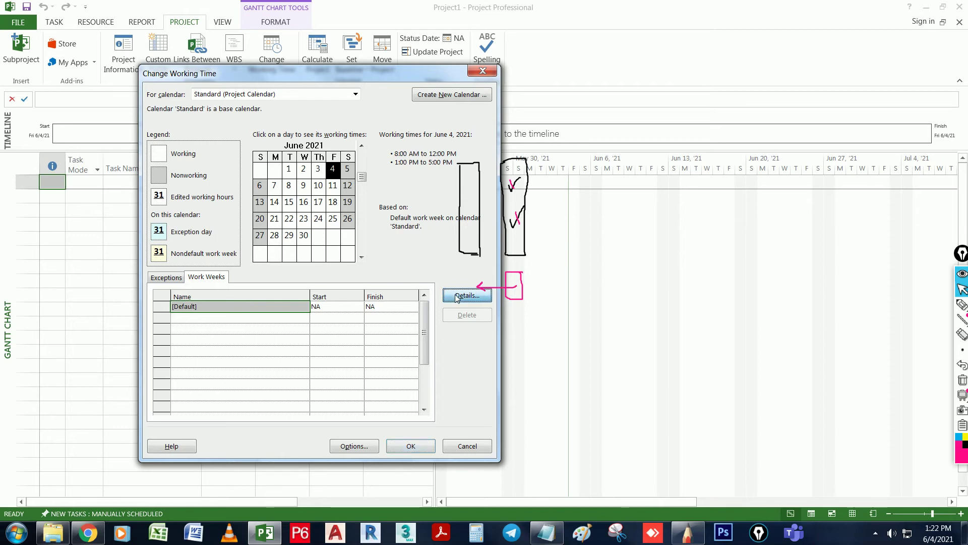
{"action": "left_click_drag", "start_coordinate": [407, 175], "coordinate": [212, 125]}
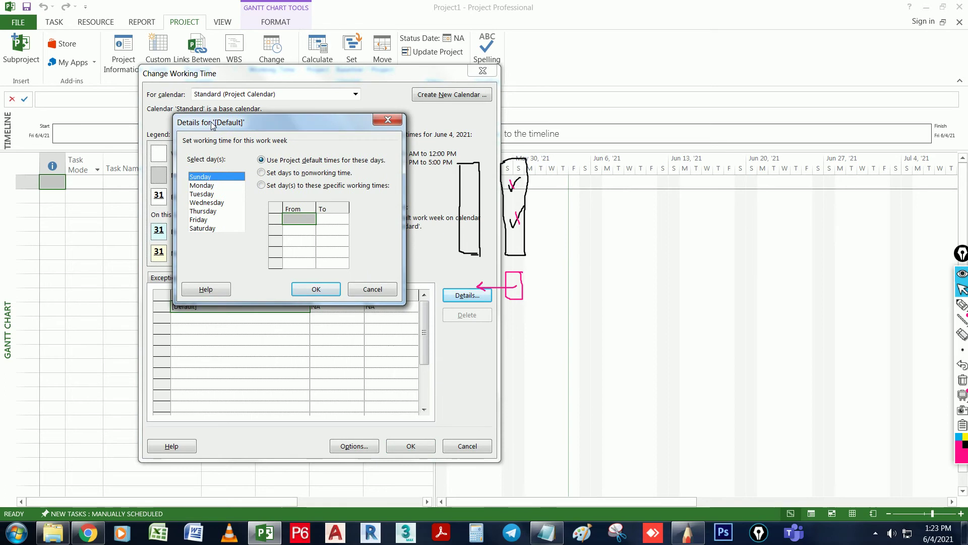
Give Sunday, Monday, Thursday, Friday and Saturday specific working times from 9:00 AM to 4:00 PM in the default work week
{"action": "left_click", "coordinate": [219, 185], "text": "ctrl"}
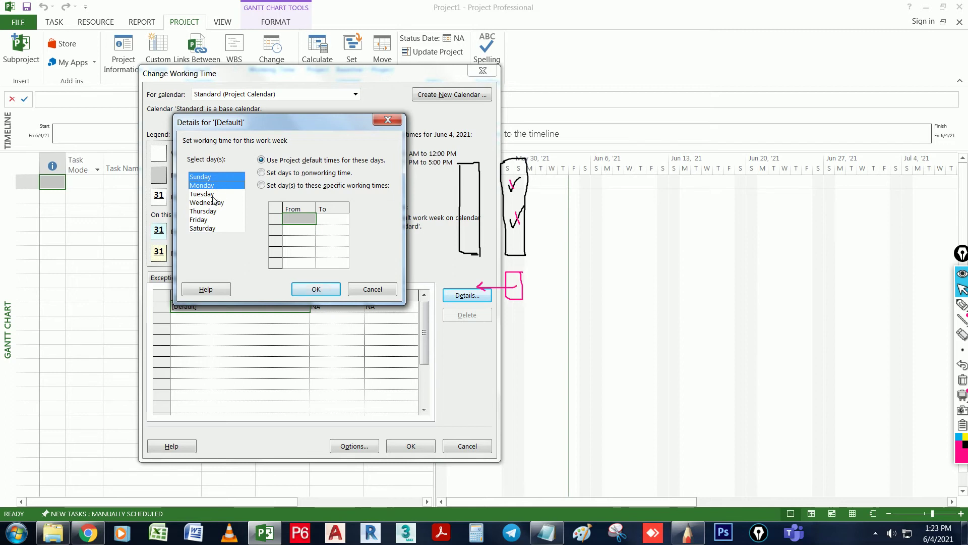
{"action": "left_click", "coordinate": [221, 215], "text": "ctrl"}
{"action": "left_click", "coordinate": [230, 228], "text": "ctrl+shift"}
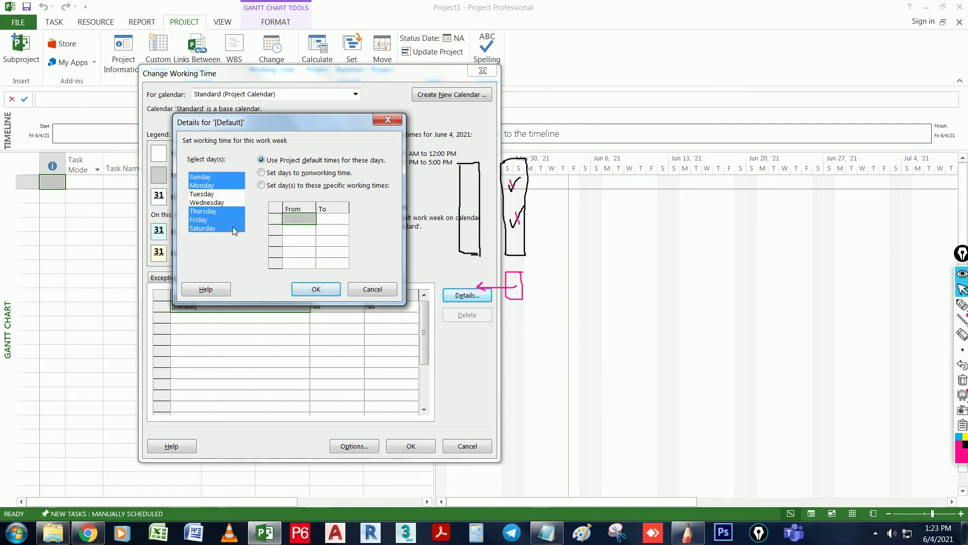
{"action": "left_click", "coordinate": [261, 185]}
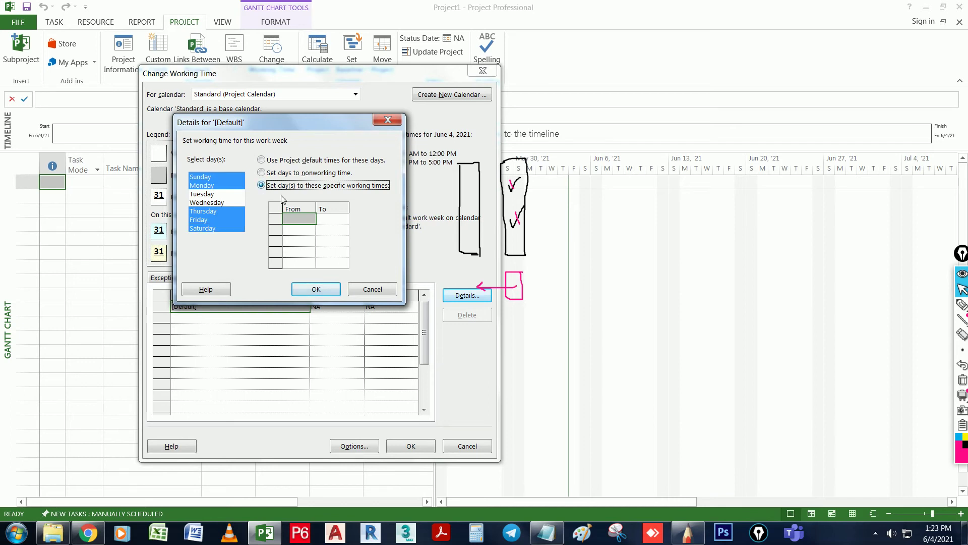
{"action": "left_click", "coordinate": [308, 221]}
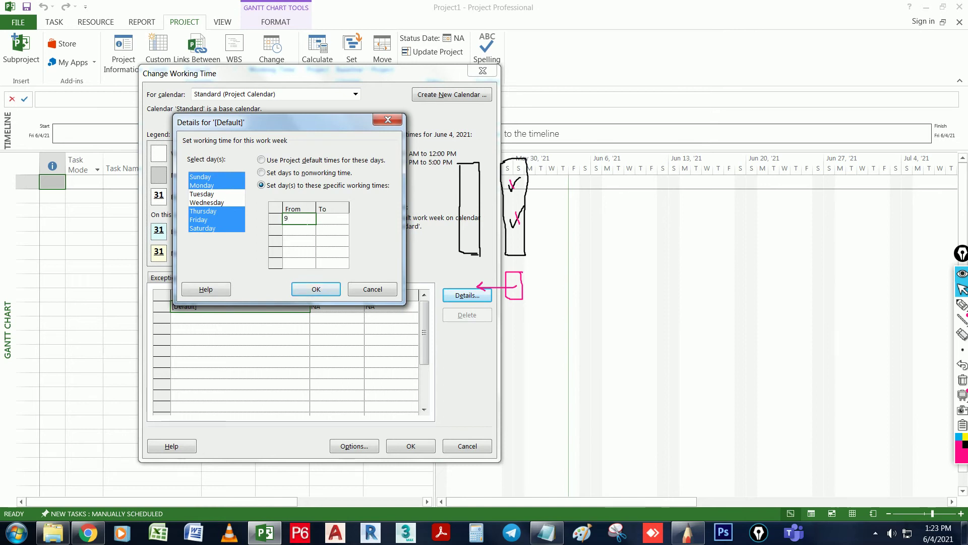
{"action": "key", "text": "Tab"}
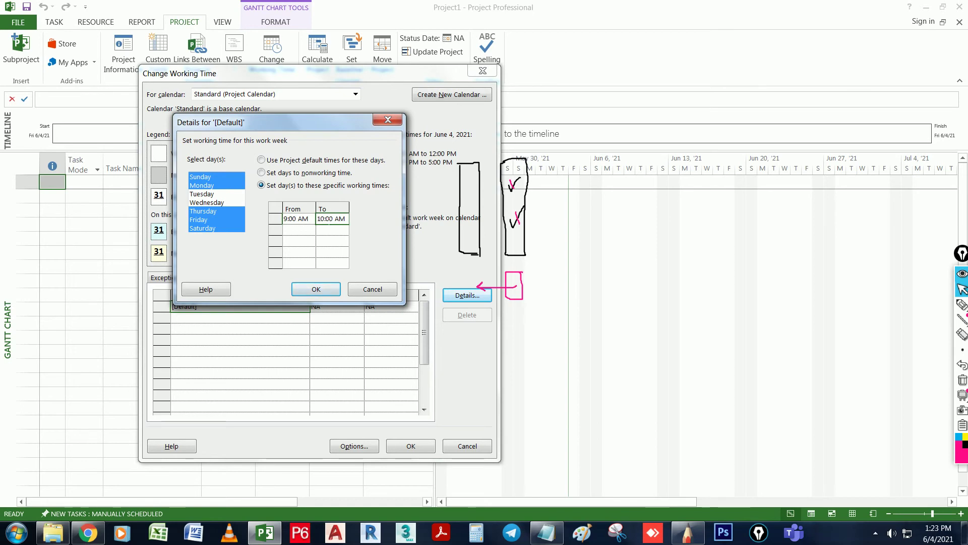
{"action": "left_click", "coordinate": [330, 219]}
{"action": "key", "text": "BackSpace"}
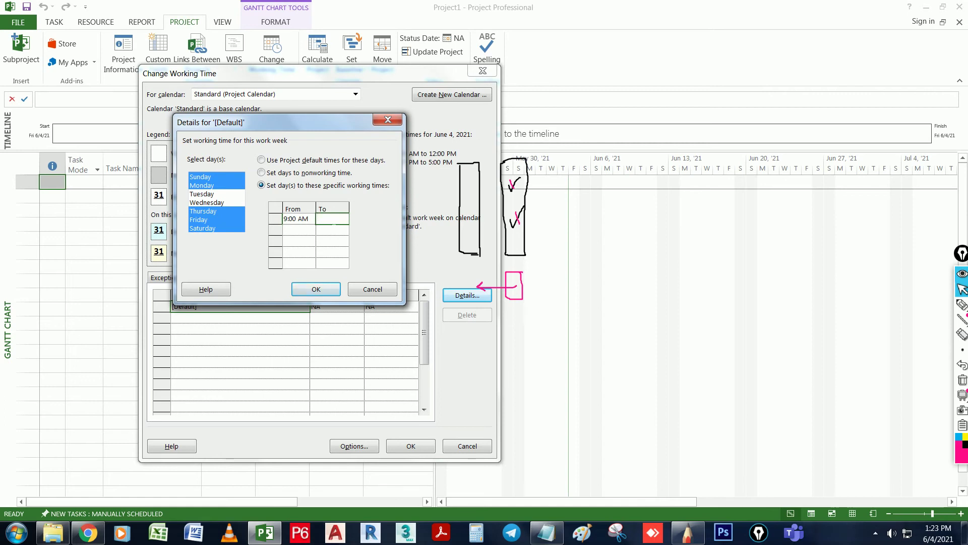
{"action": "type", "text": "16"}
{"action": "left_click", "coordinate": [337, 224]}
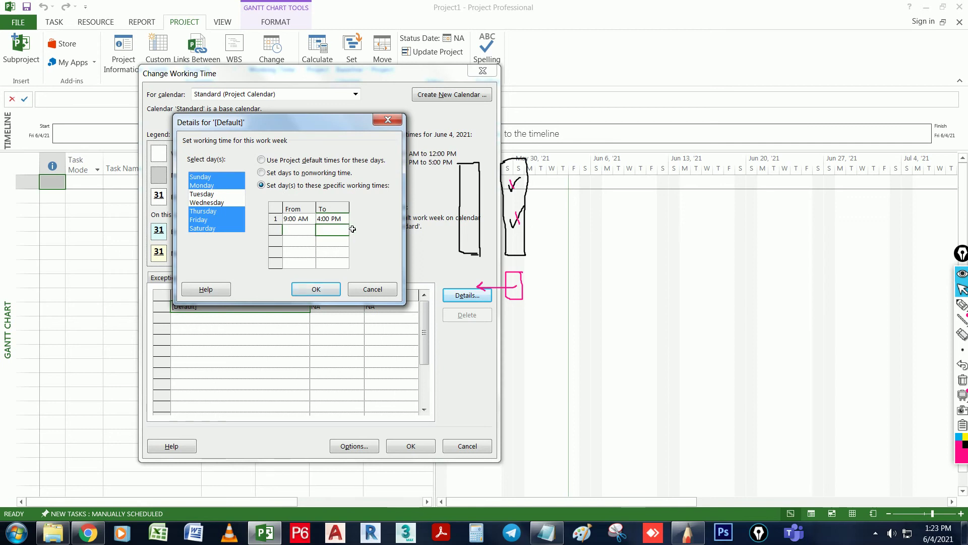
Set Tuesday and Wednesday to nonworking time and accept the default work week's details
{"action": "left_click", "coordinate": [220, 195]}
{"action": "left_click", "coordinate": [216, 204], "text": "shift"}
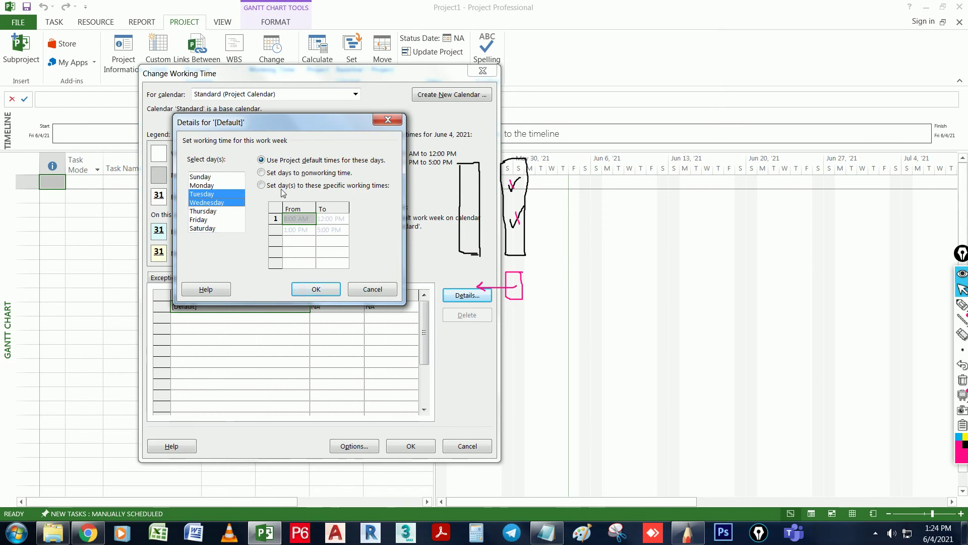
{"action": "left_click", "coordinate": [262, 173]}
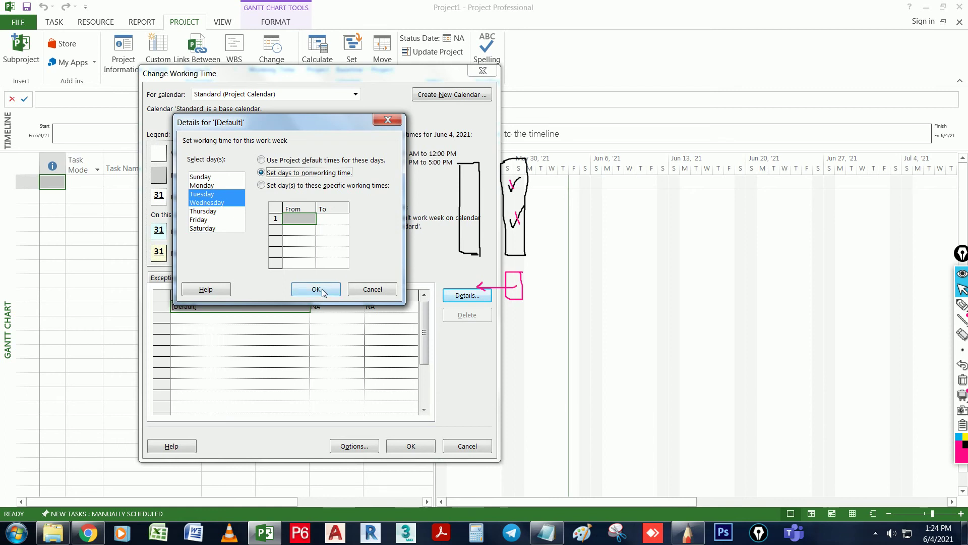
{"action": "left_click_drag", "start_coordinate": [290, 124], "coordinate": [241, 117]}
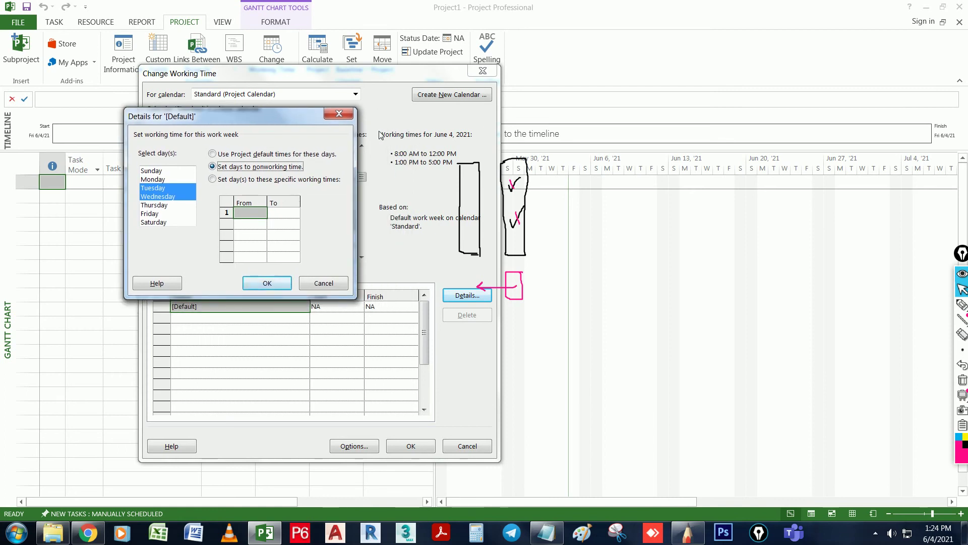
{"action": "left_click", "coordinate": [264, 283]}
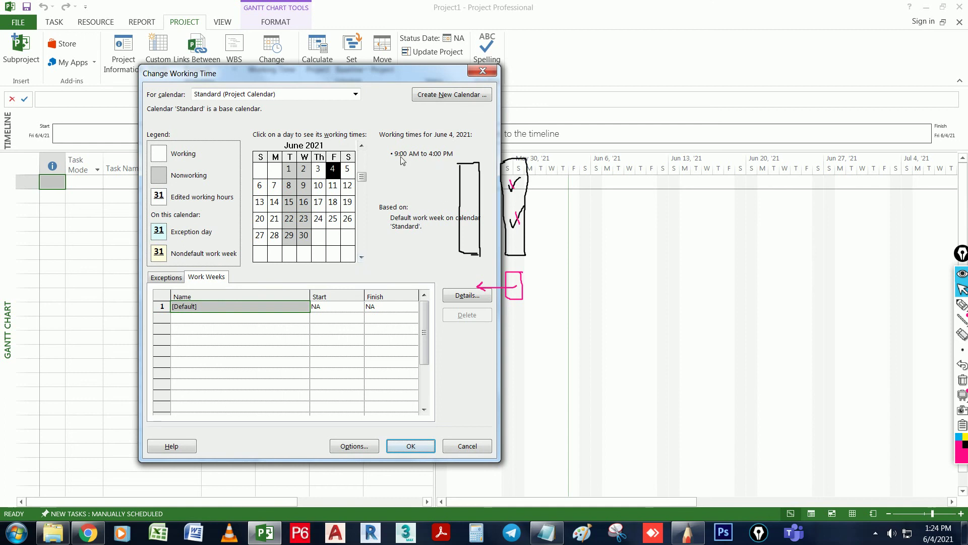
Apply the working time changes to the project calendar and clear the pen annotations from the screen
{"action": "left_click_drag", "start_coordinate": [291, 74], "coordinate": [201, 68]}
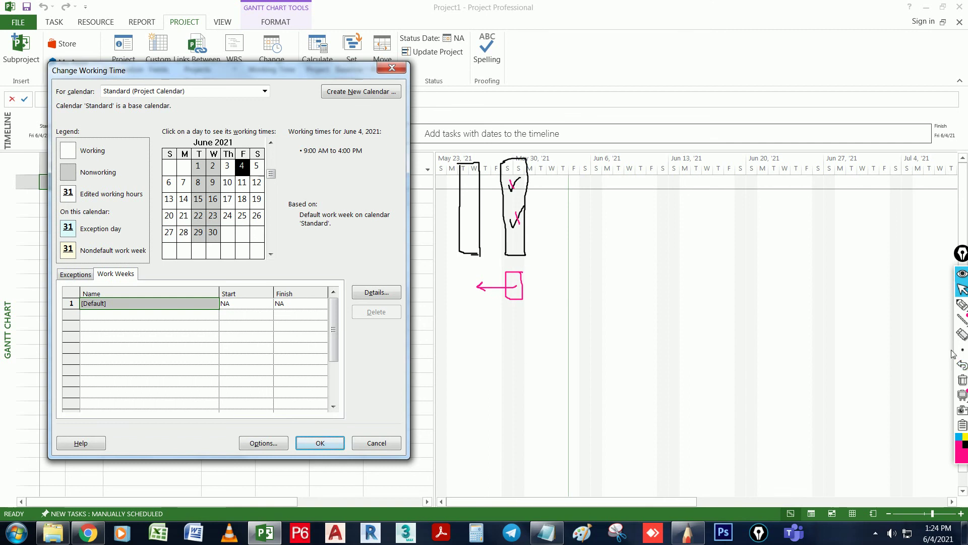
{"action": "mouse_move", "coordinate": [961, 302]}
{"action": "left_click", "coordinate": [322, 444]}
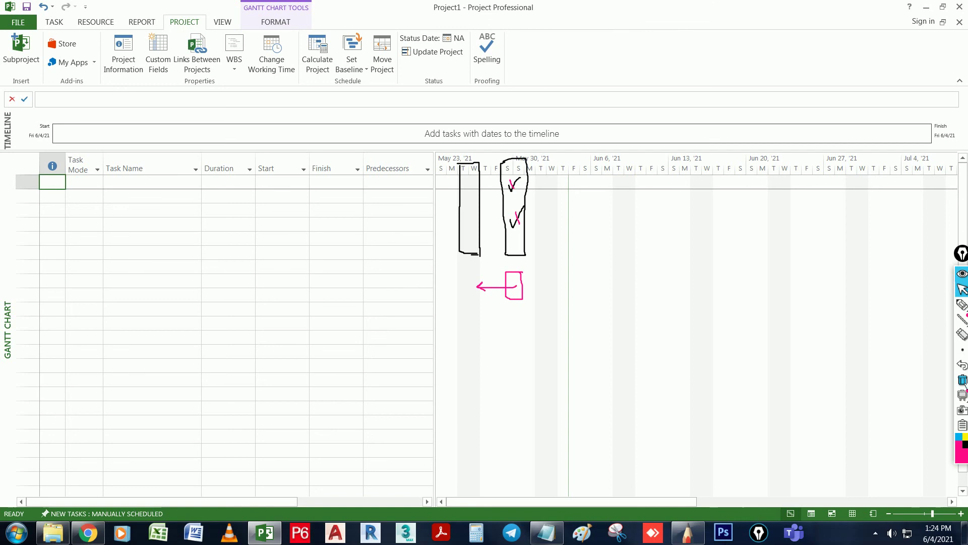
{"action": "left_click", "coordinate": [966, 383]}
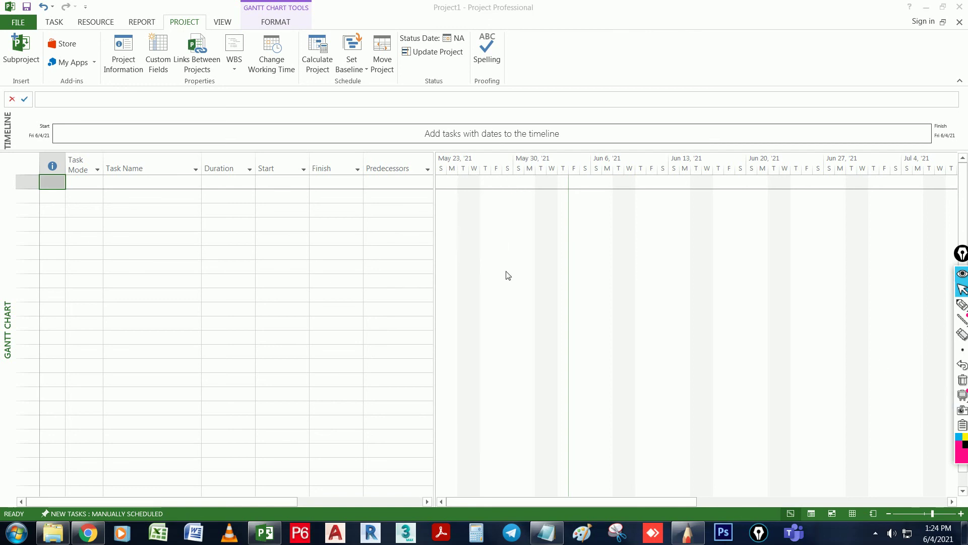